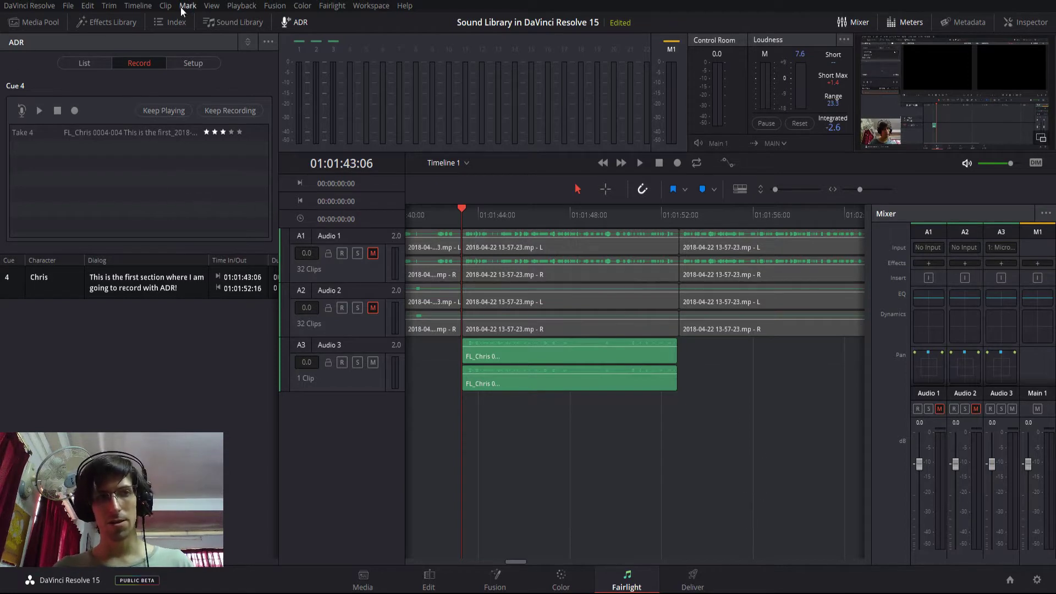
- Cycle the ADR List, Record and Setup views, ending on the cue list showing Cue 4 (01:01:43:06–01:01:52:16)
left_click(300, 28)
left_click(301, 26)
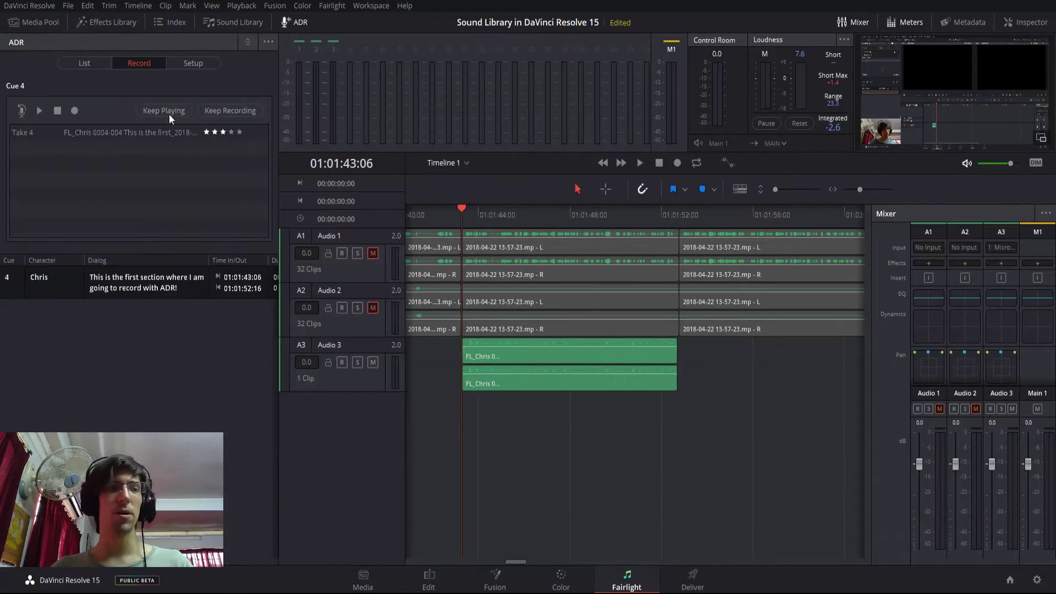
left_click(70, 64)
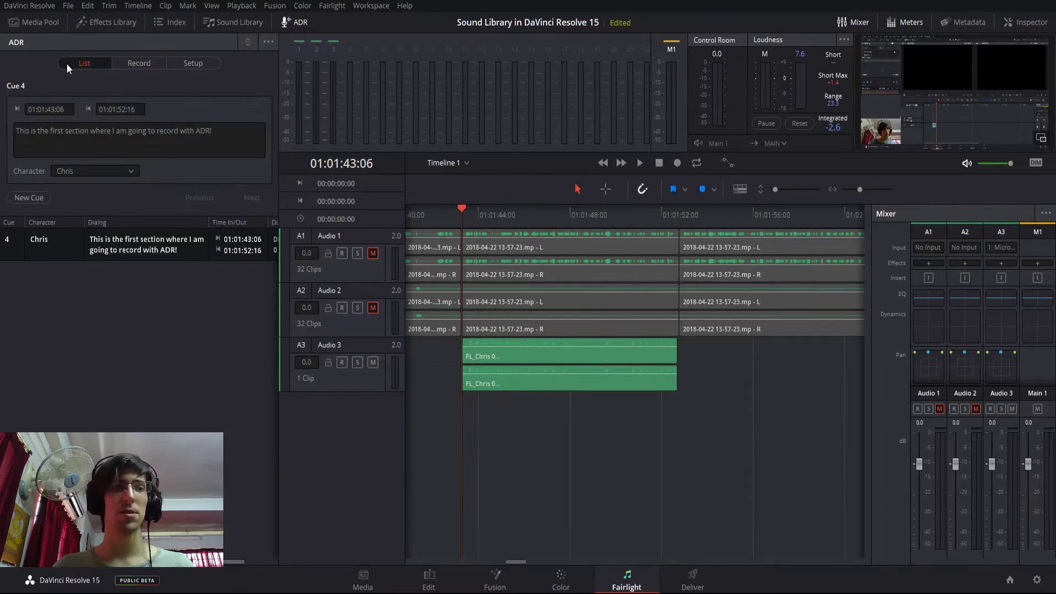
left_click(132, 67)
left_click(172, 64)
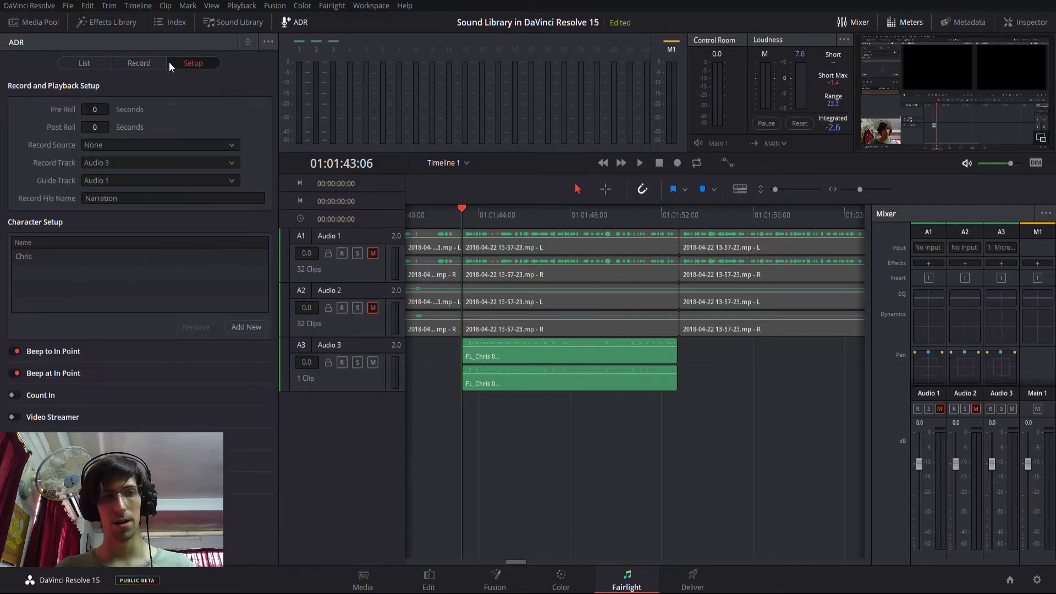
left_click(99, 61)
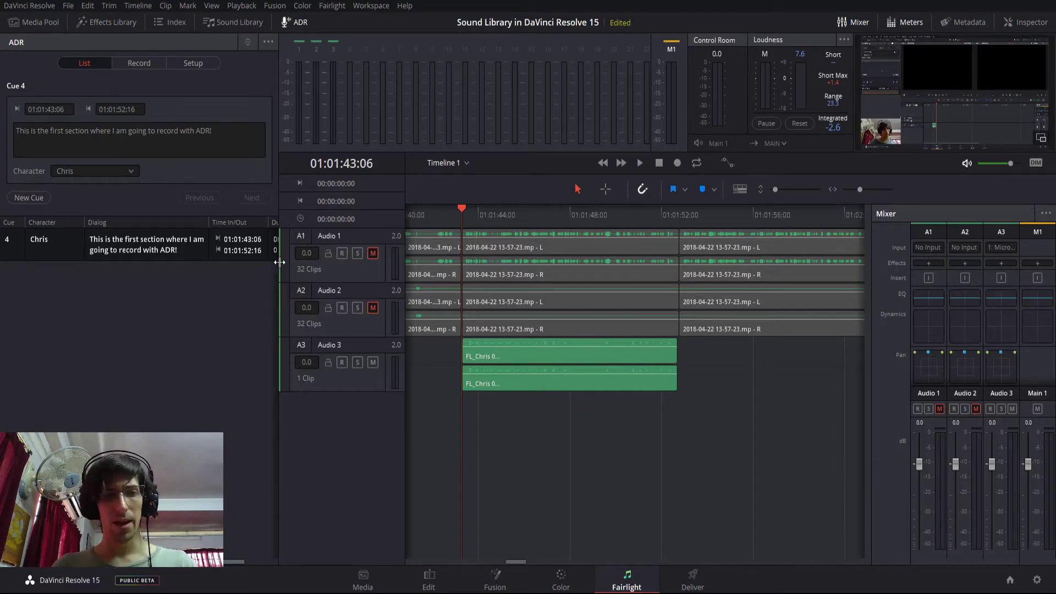
- Widen the ADR panel to reveal cue durations, then show the Setup view with record track Audio 3
left_click_drag(278, 264, 389, 264)
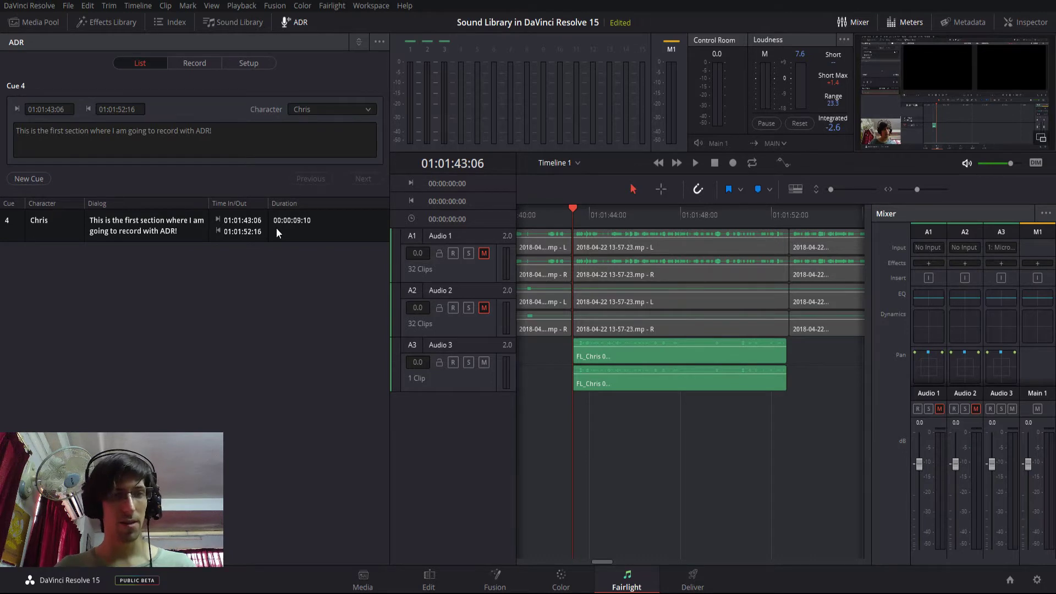
left_click(201, 64)
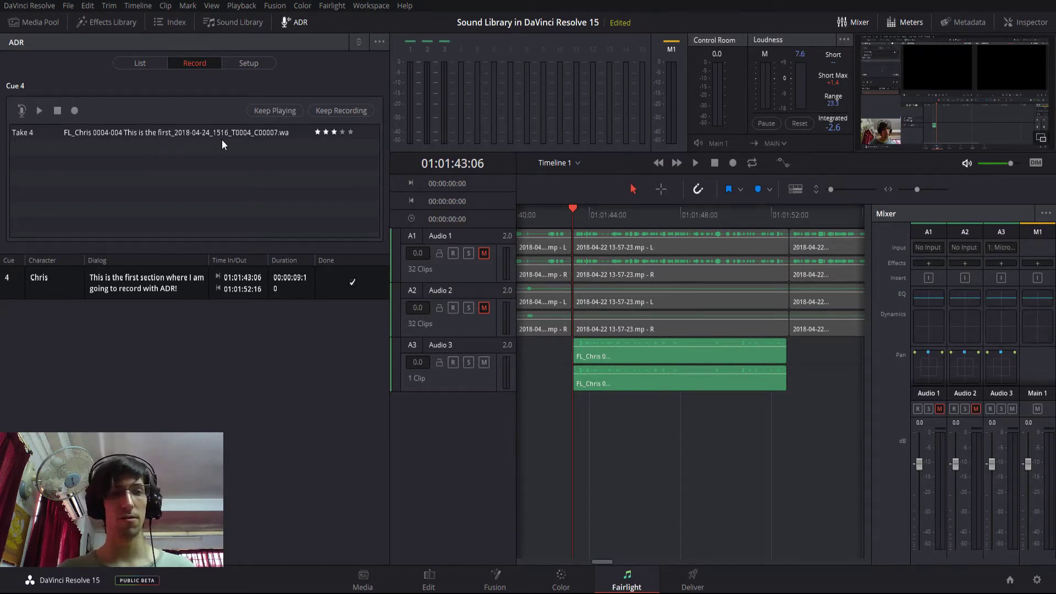
left_click(249, 62)
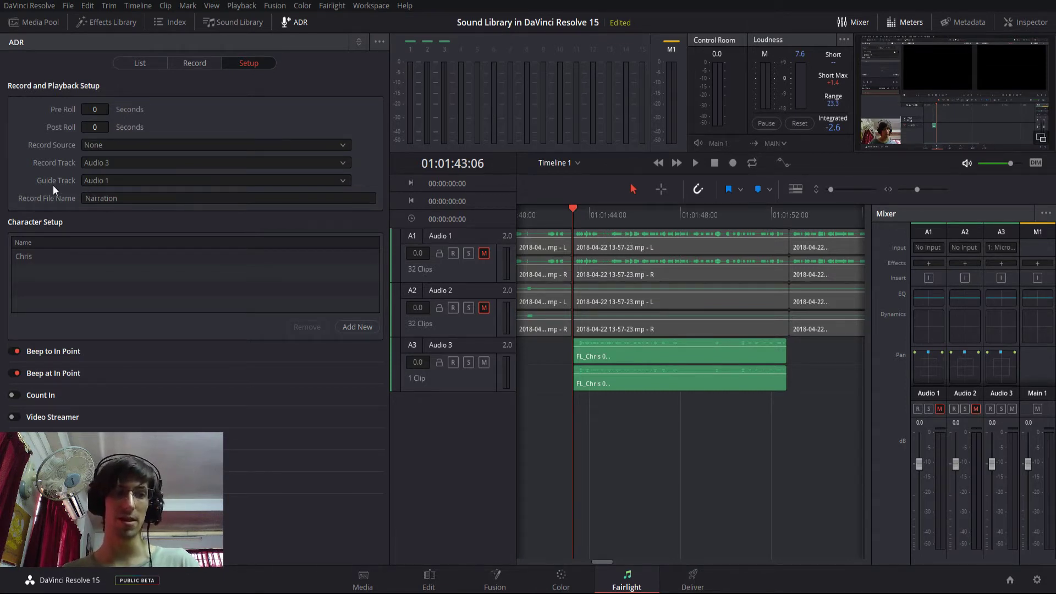
- Set the ADR guide track to None, leaving the record file name as Narration
left_click(99, 182)
left_click(104, 182)
left_click(106, 182)
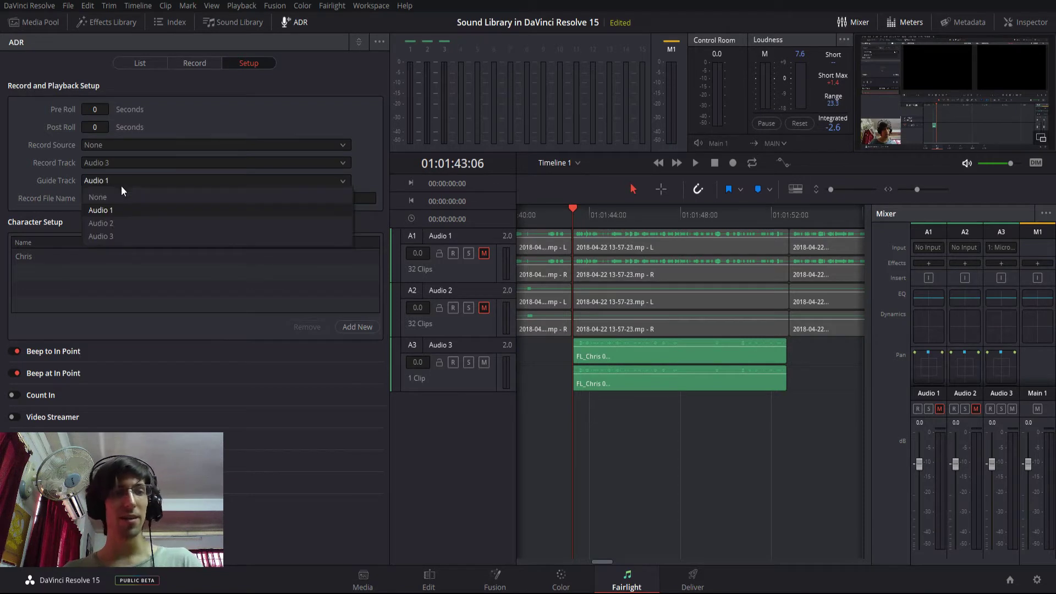
left_click(118, 198)
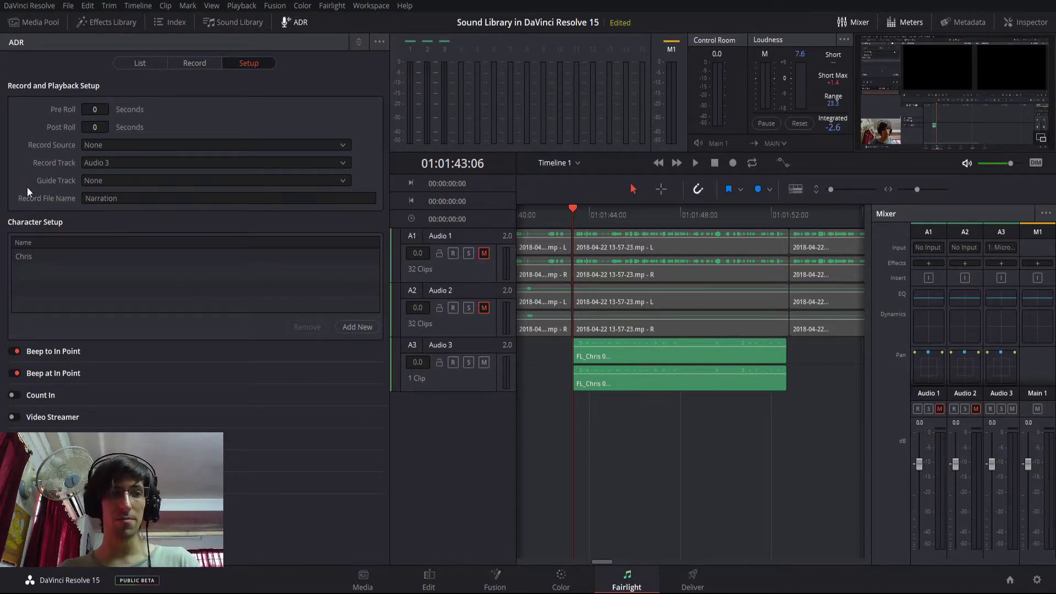
left_click(100, 198)
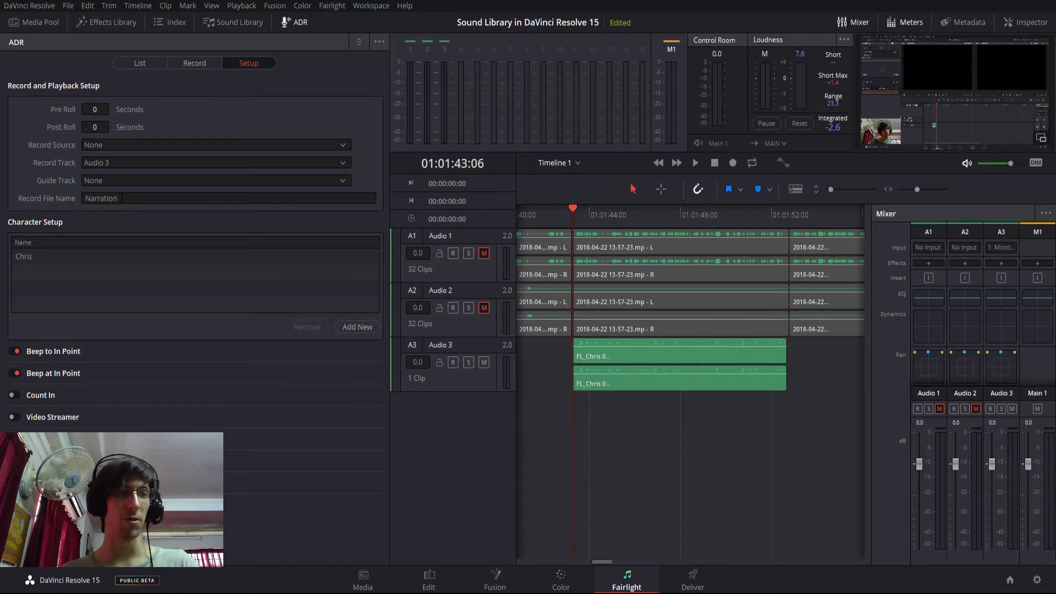
left_click(87, 199)
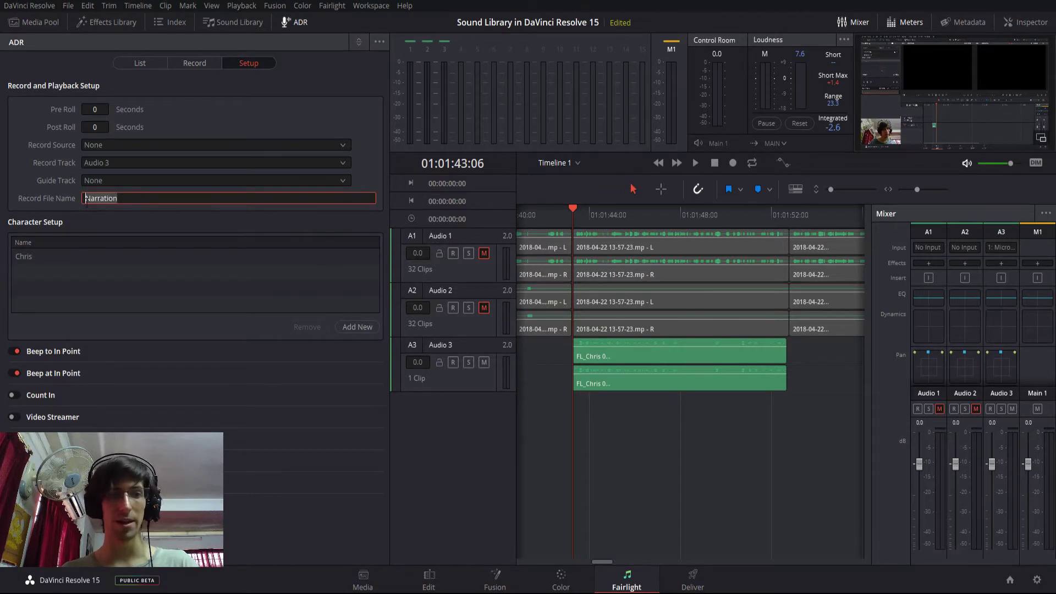
left_click(65, 206)
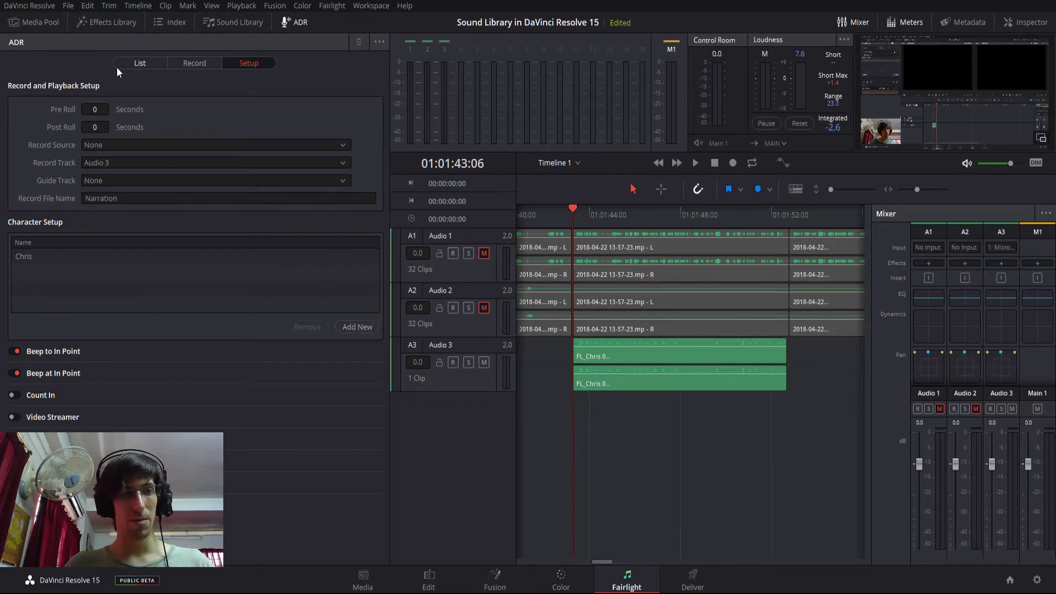
- Add a test cue at 01:01:52:18, then delete that Cue 5 so only Cue 4 remains
left_click(131, 63)
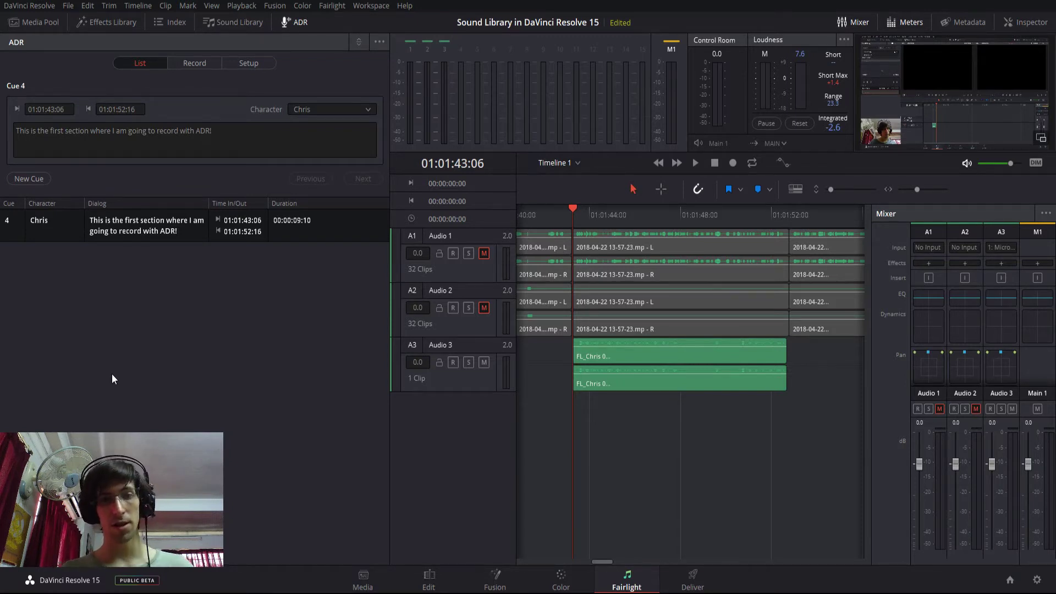
left_click(788, 211)
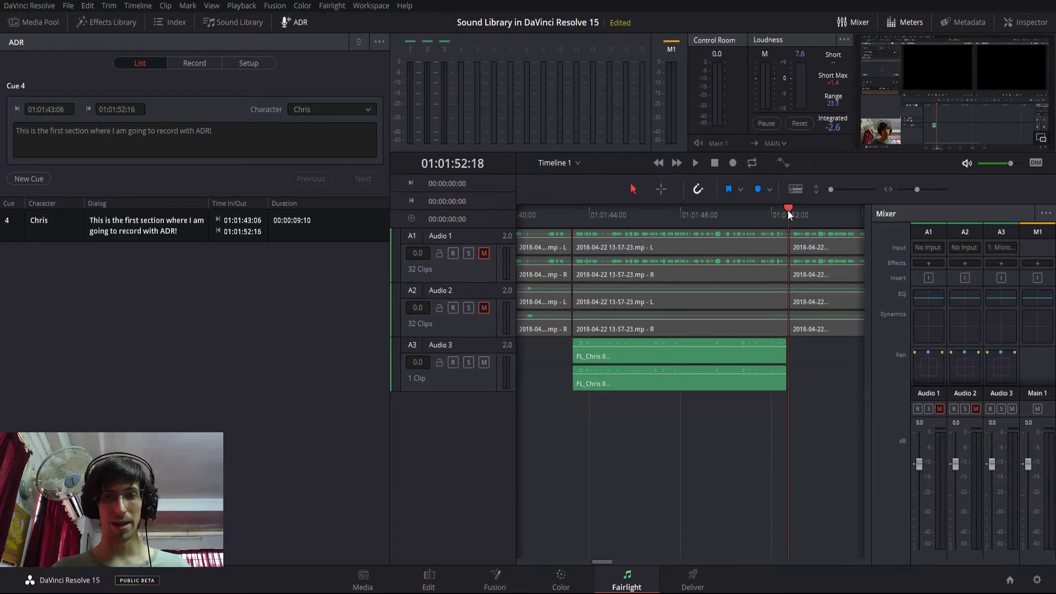
left_click(31, 180)
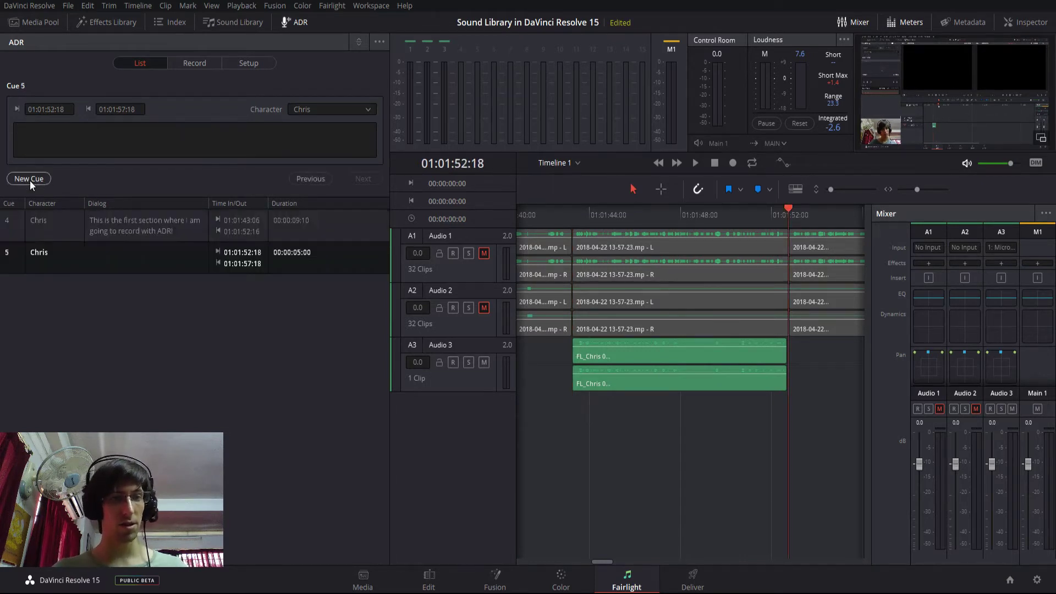
right_click(143, 263)
left_click(185, 273)
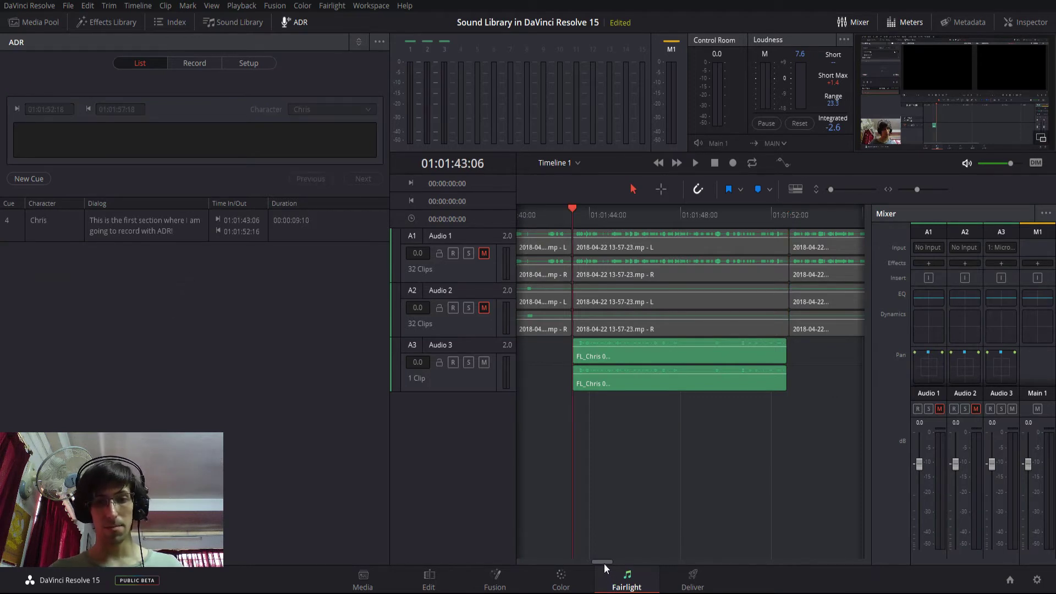
- Mark In at 01:01:53:06 and Out at 01:02:20:17, then create ADR Cue 6 from that range
left_click_drag(604, 563, 610, 561)
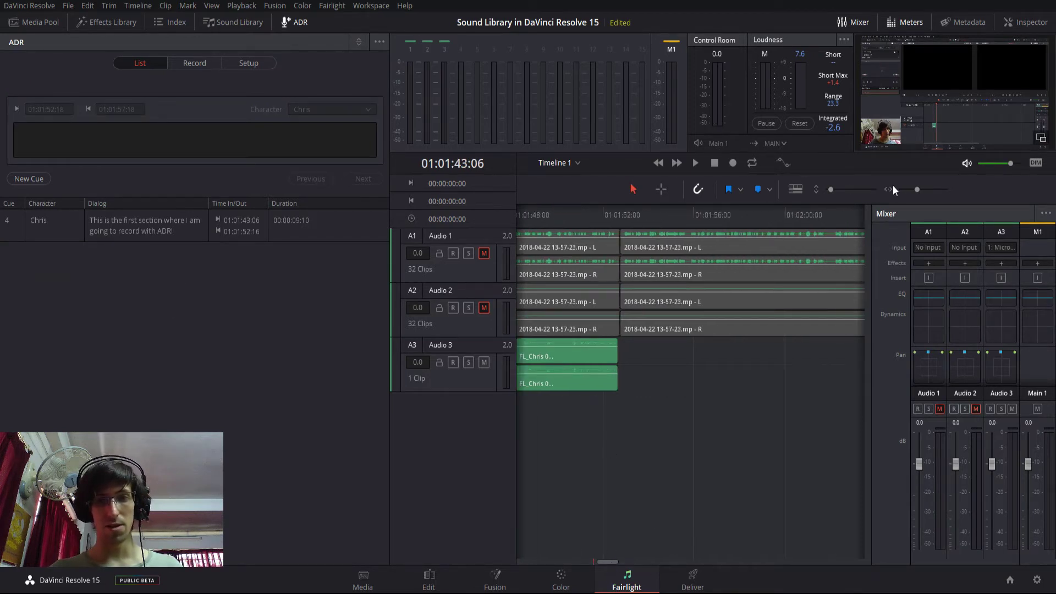
left_click(912, 190)
left_click_drag(573, 562, 582, 562)
left_click(685, 212)
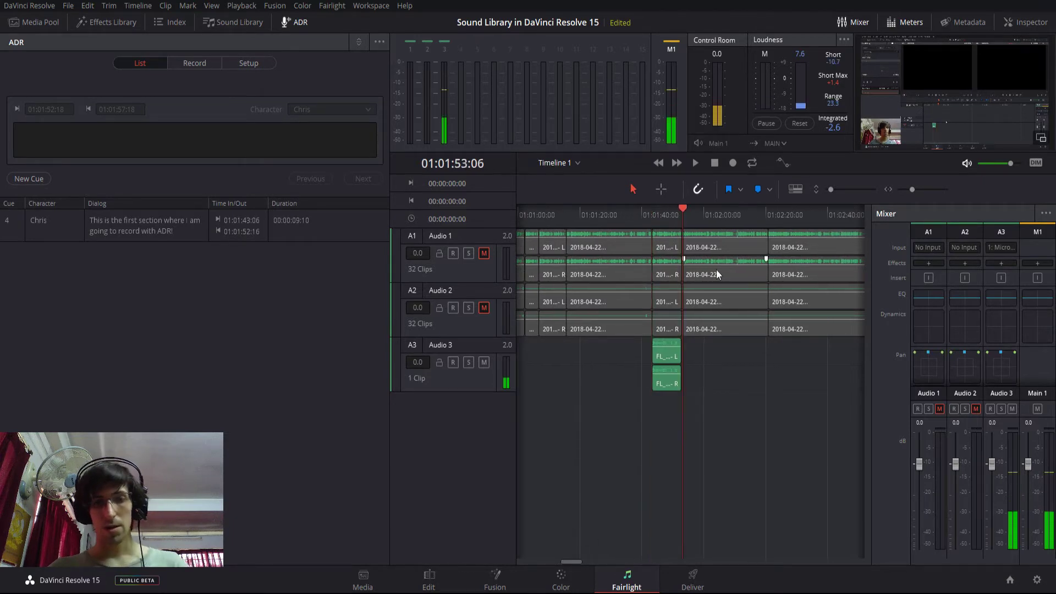
key("i")
left_click(771, 214)
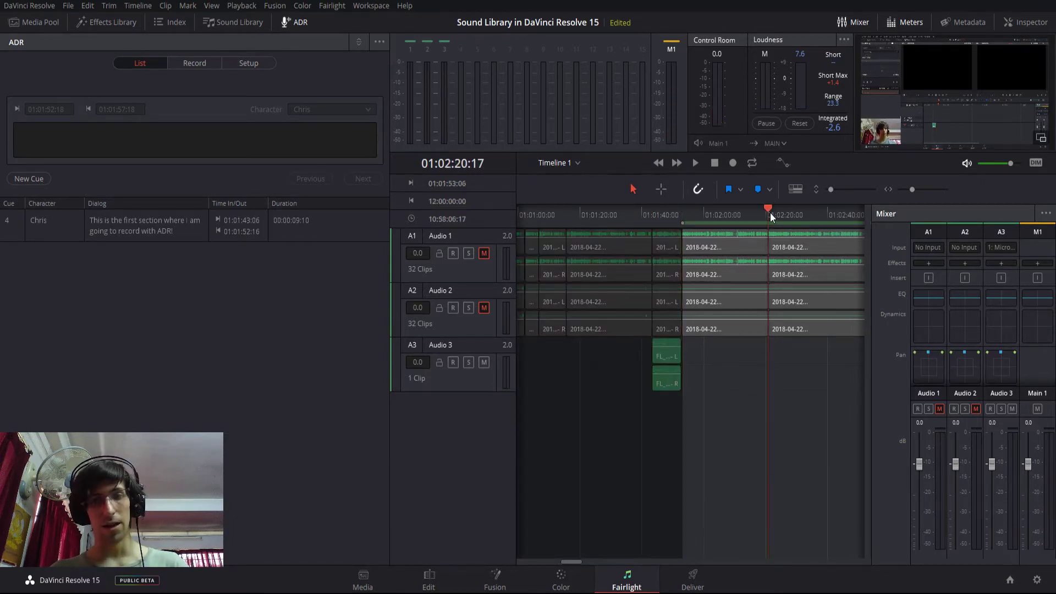
key("o")
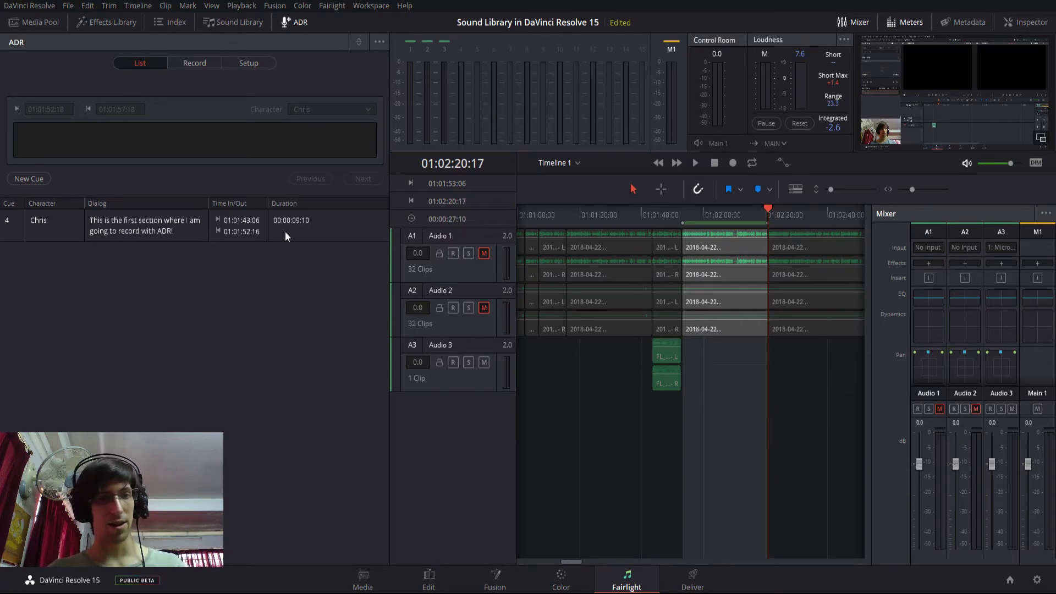
key("ctrl+n")
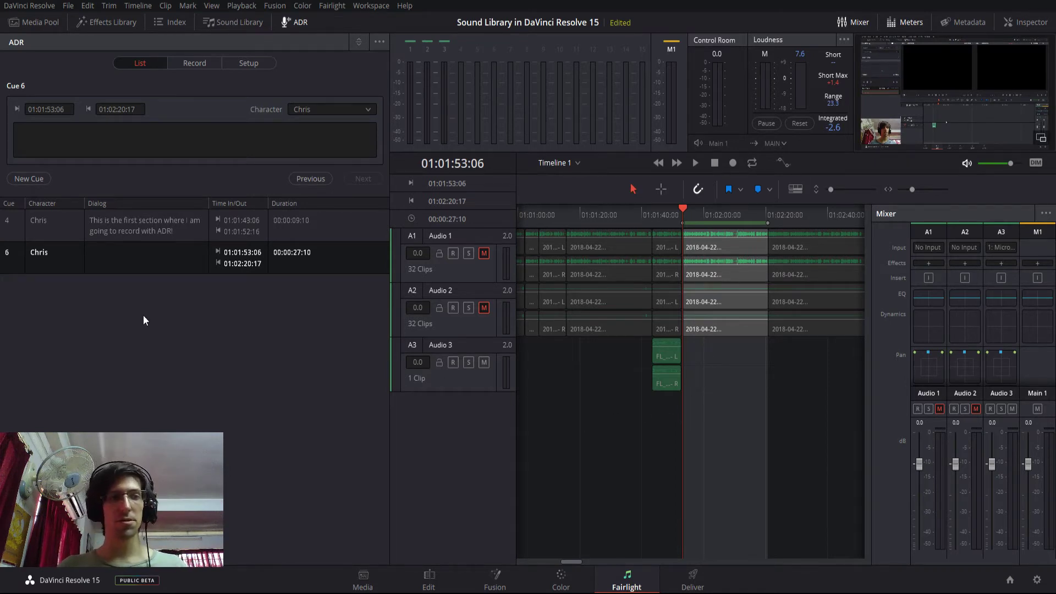
- Keep Chris as the character for Cue 6
left_click(307, 111)
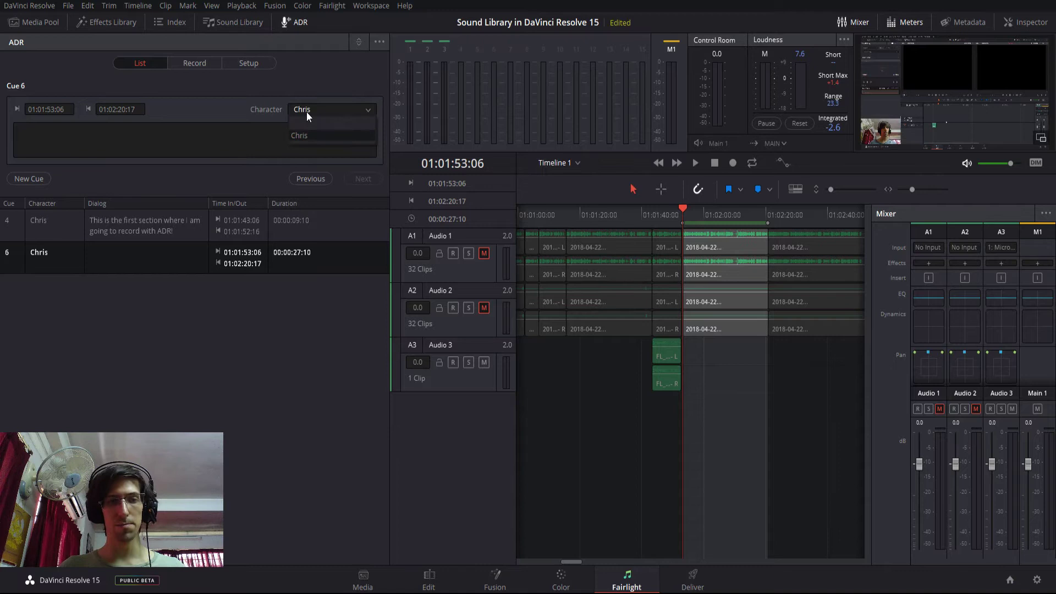
left_click(306, 113)
left_click(311, 108)
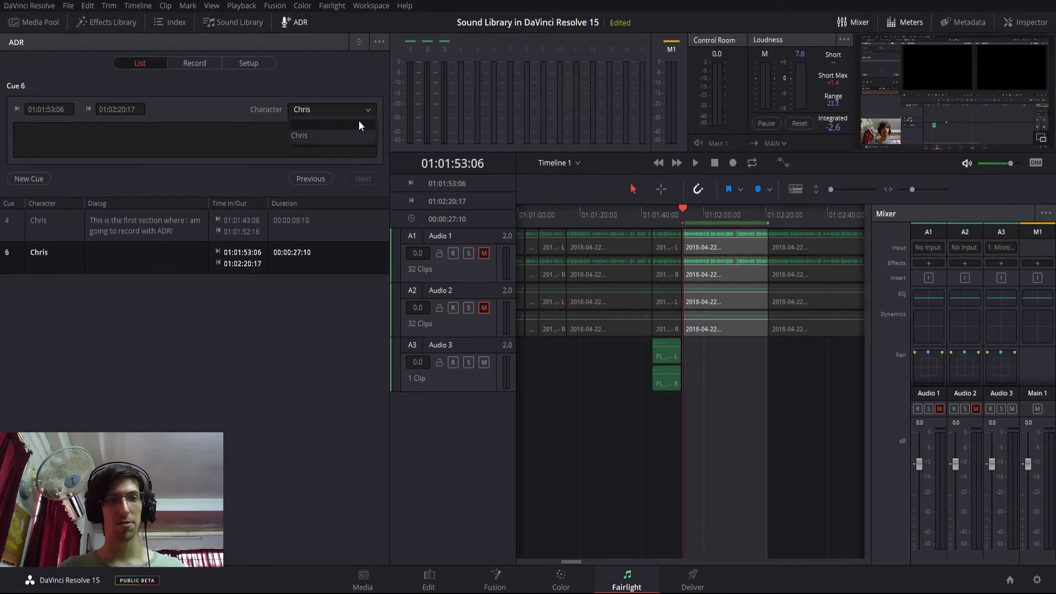
left_click(345, 107)
- Enter Cue 6's dialog: 'Wow! ADR - otherwise known as Automatic Dialog Replacement - Is a real cool feature...'
left_click(353, 140)
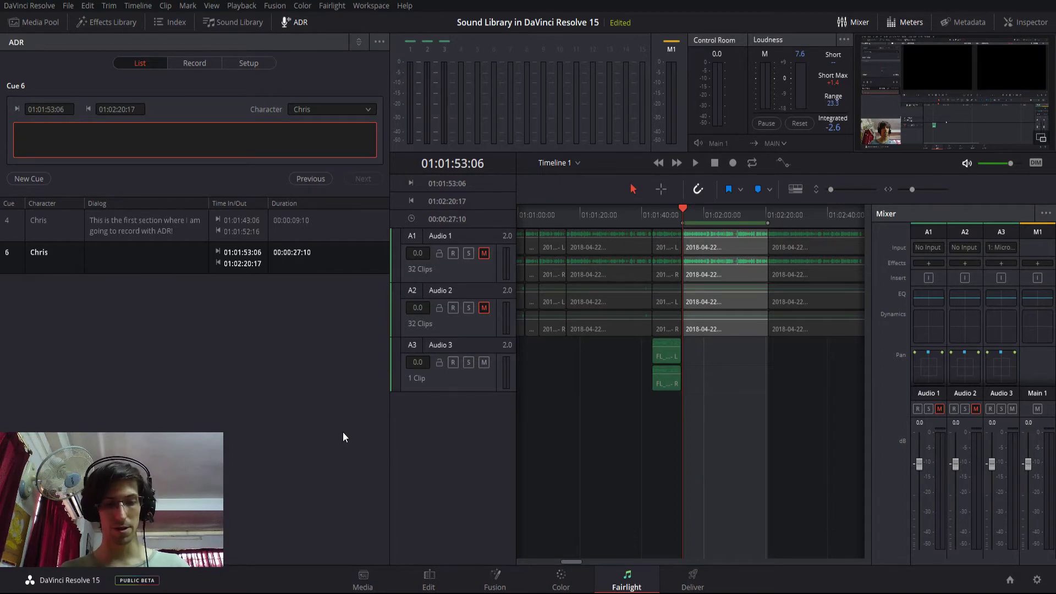
type("Wow")
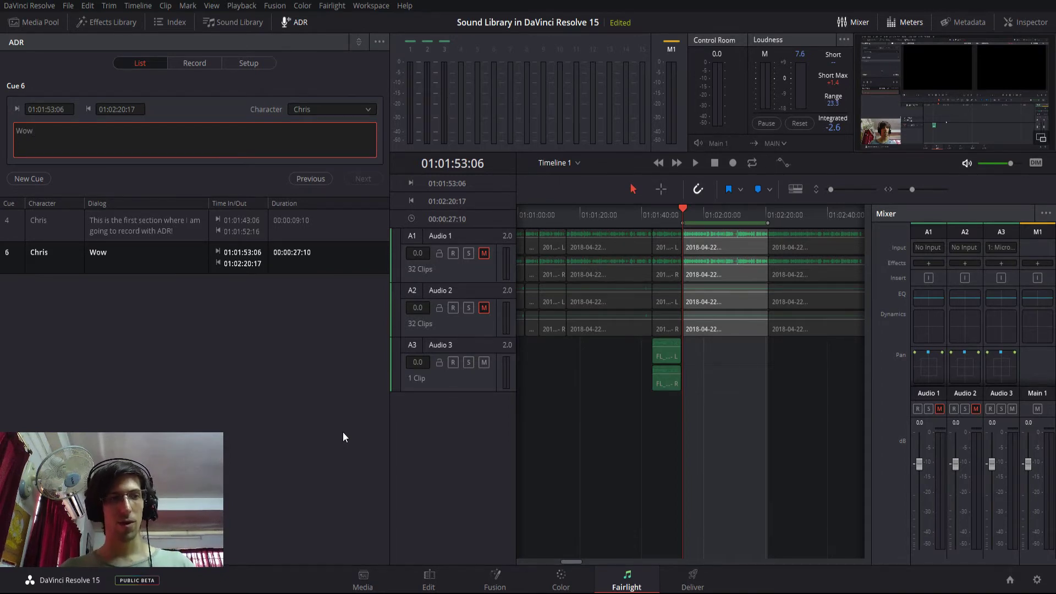
type("! ADR ")
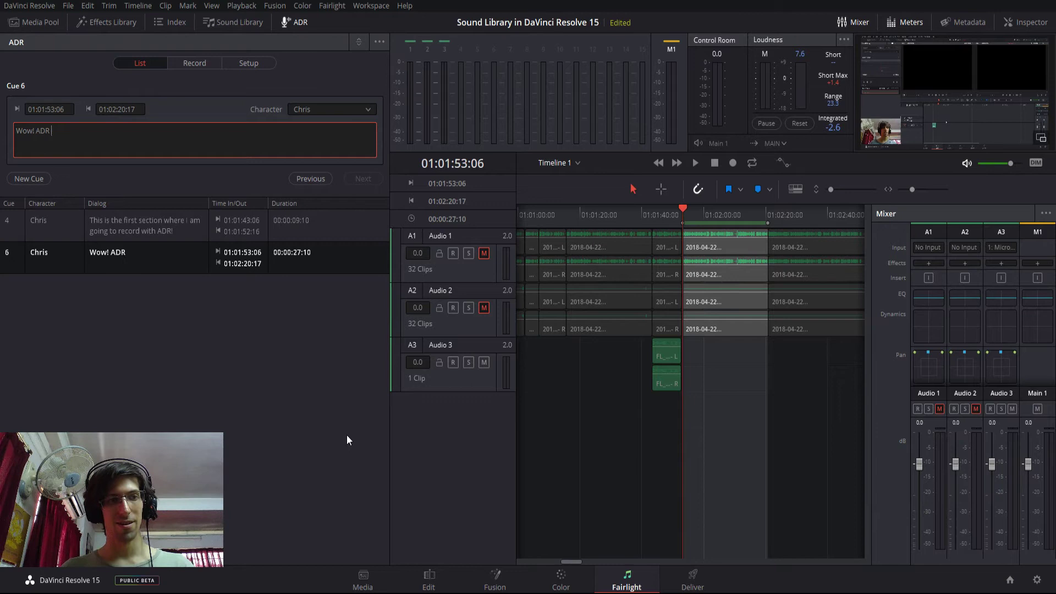
type("- otherwise ")
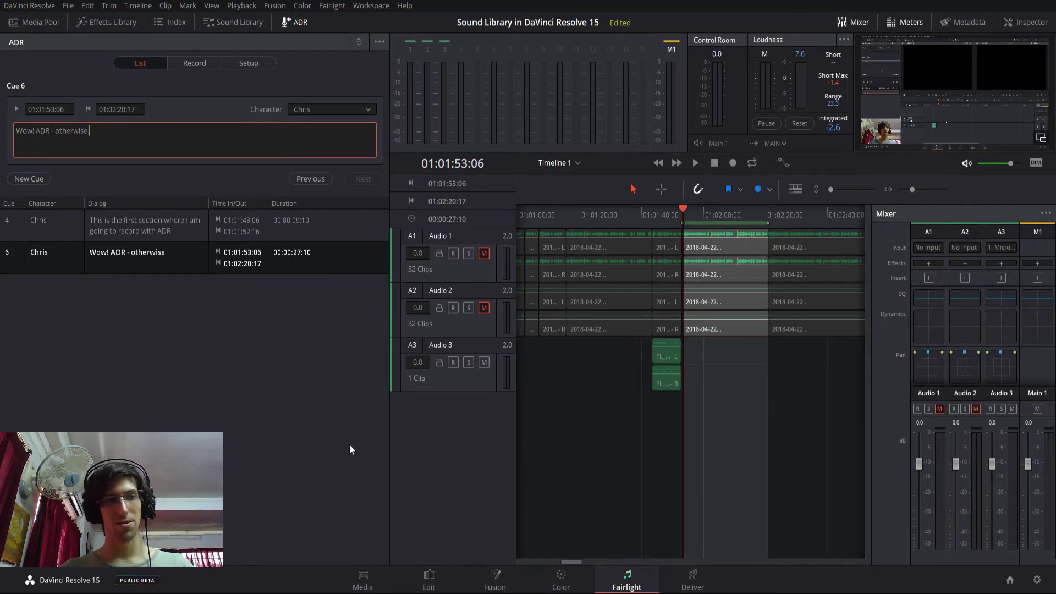
type("known as Automa")
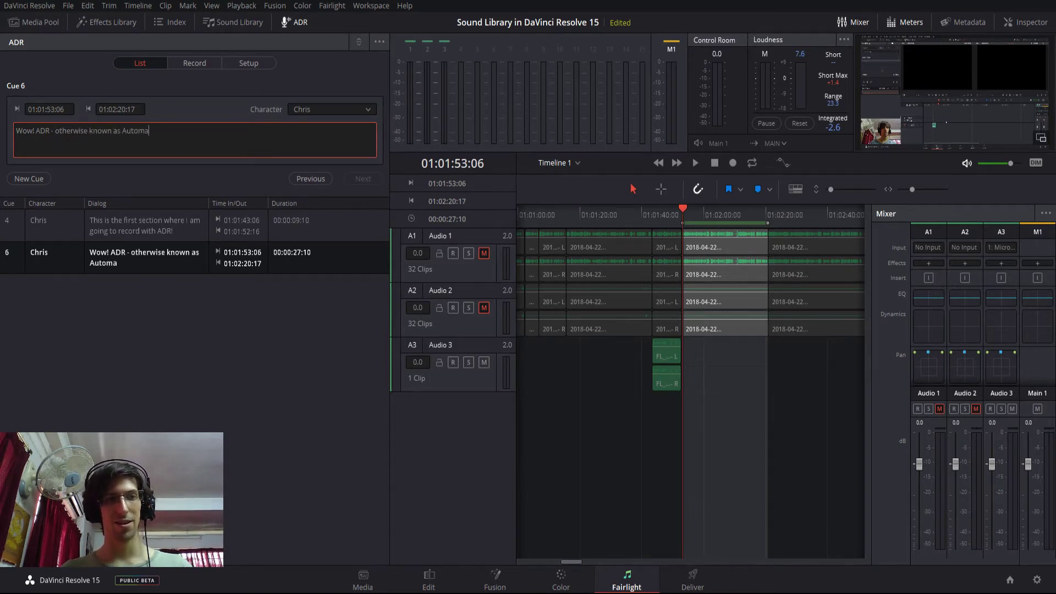
type("tic Dialog Replacemen")
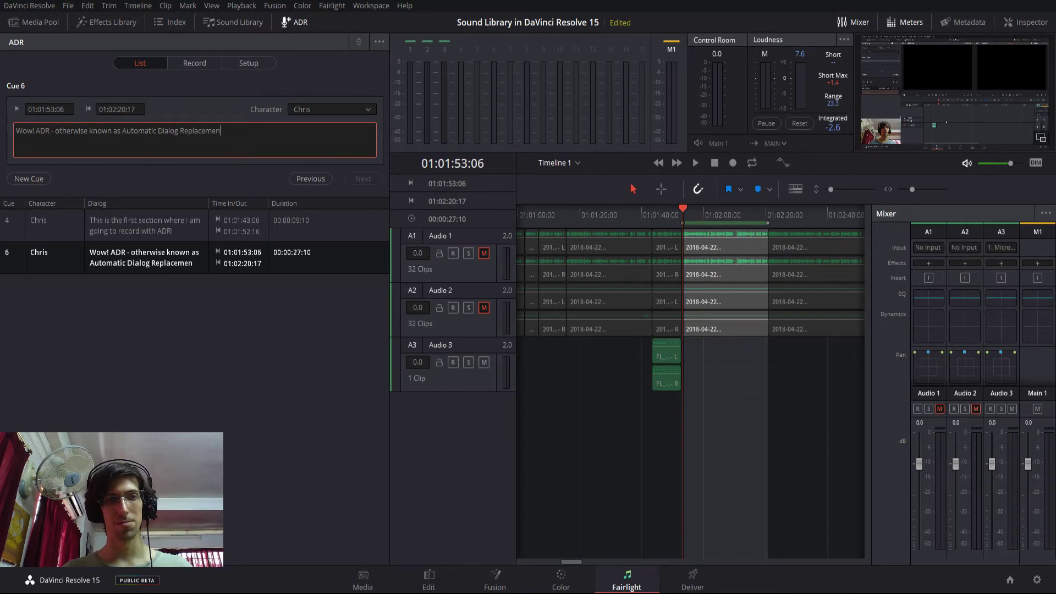
type("t - Is a rea")
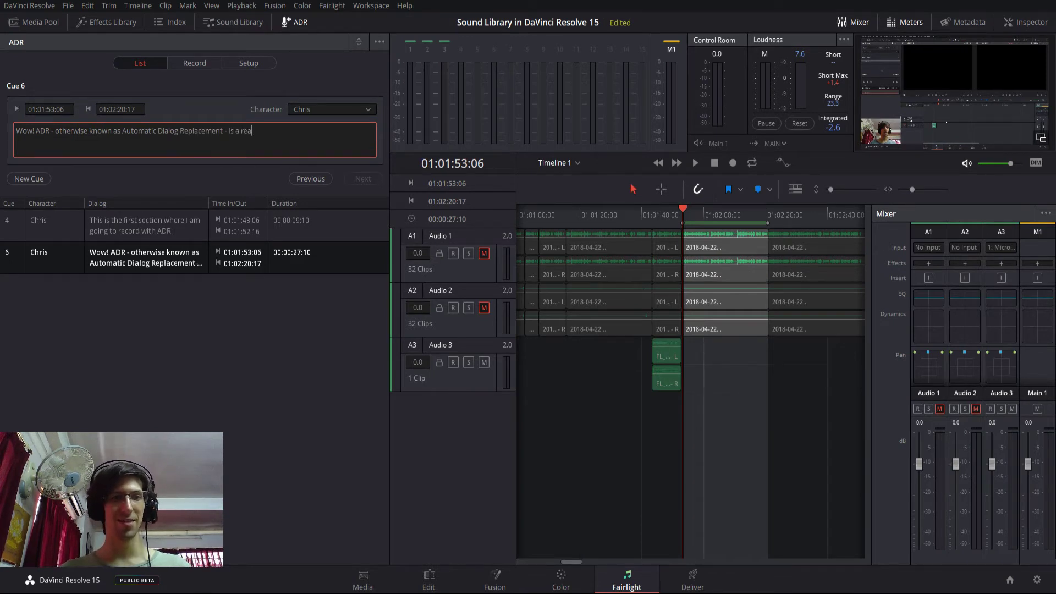
type("l cool feature of Da")
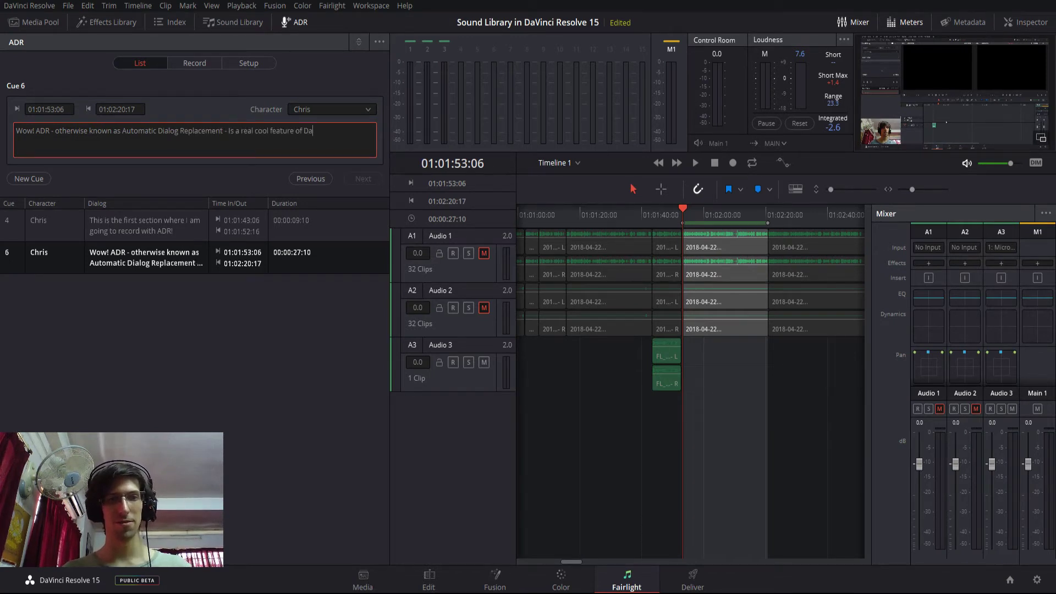
type("Vinci Resolve 15.")
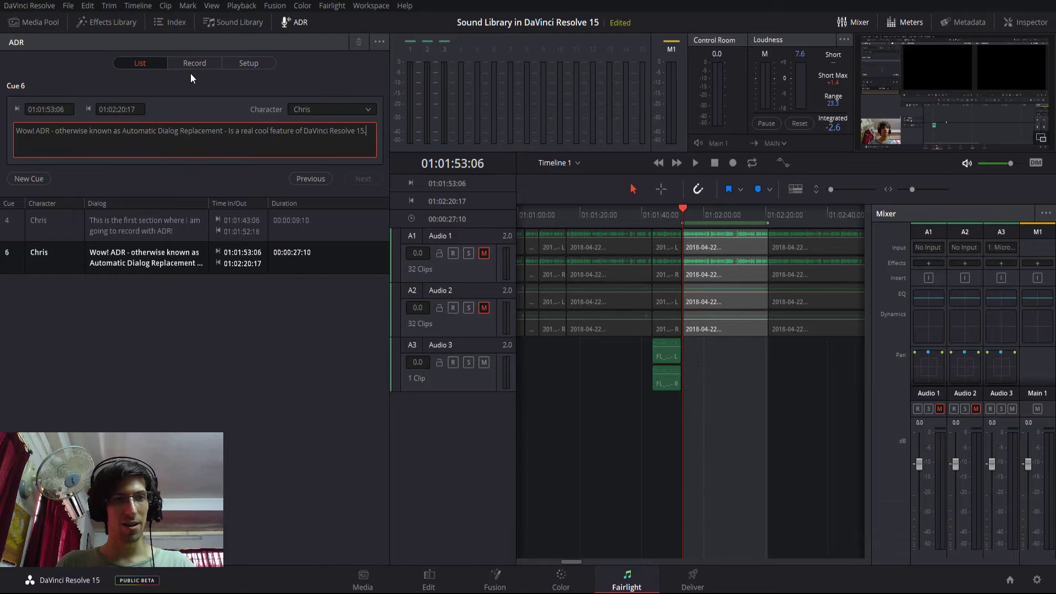
left_click(59, 264)
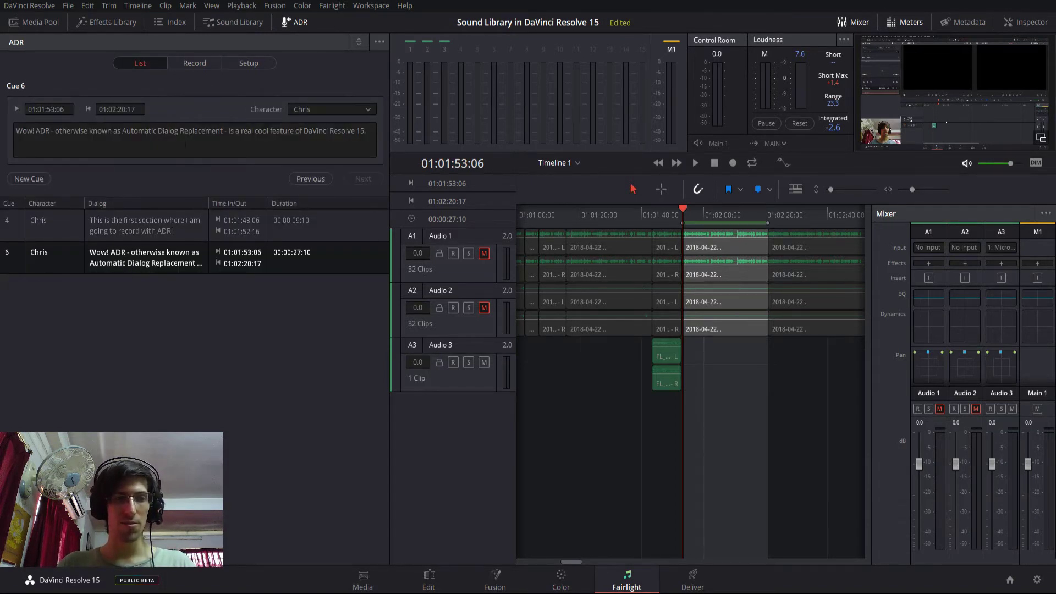
- Show Cue 6's ADR recording view, dismissing the track options menu and toggling the Mixer off and on
left_click(193, 63)
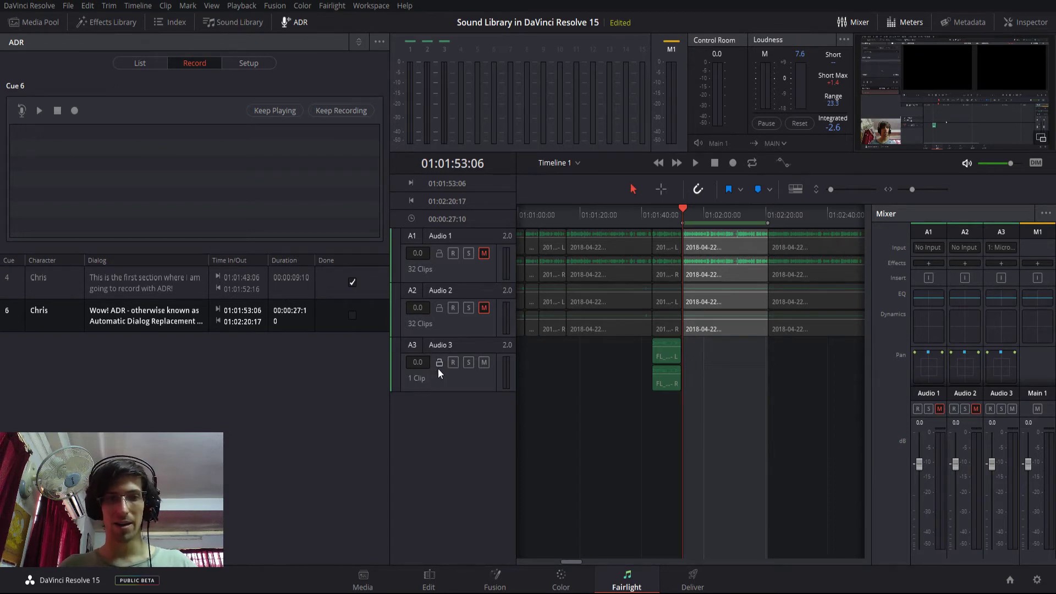
right_click(457, 407)
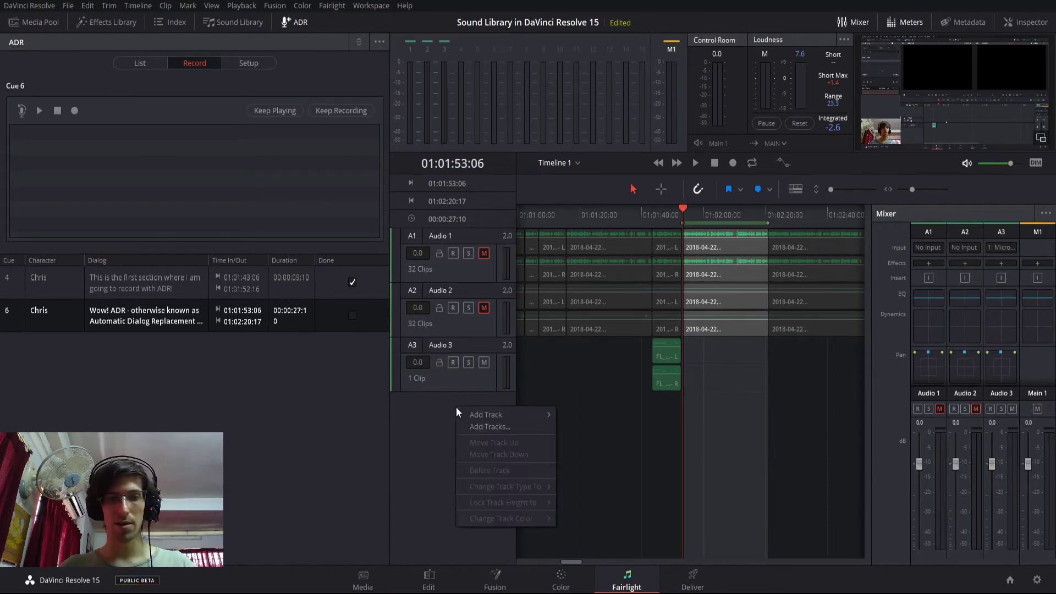
mouse_move(465, 415)
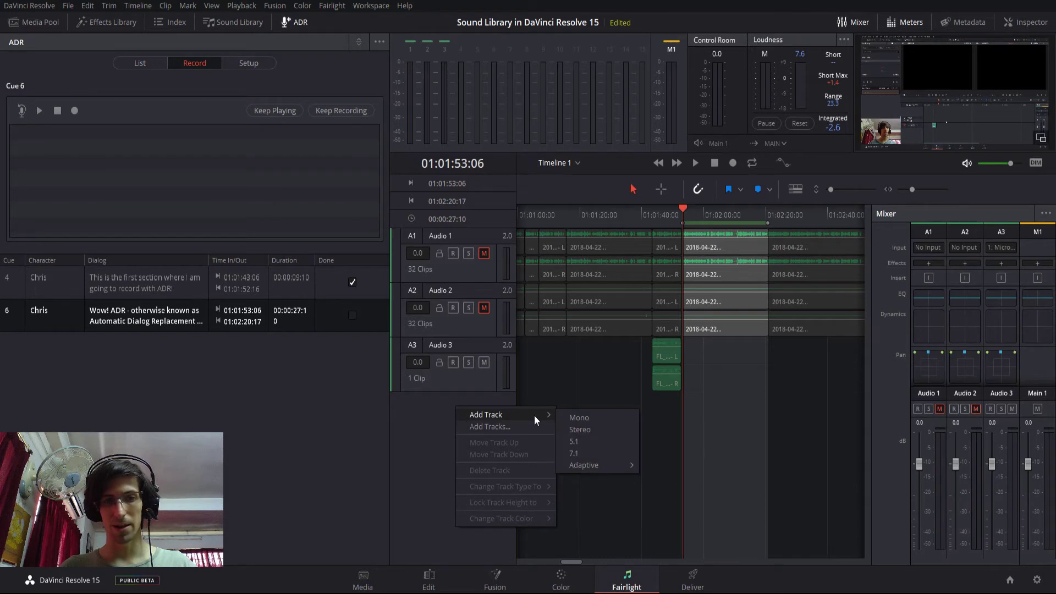
left_click(585, 433)
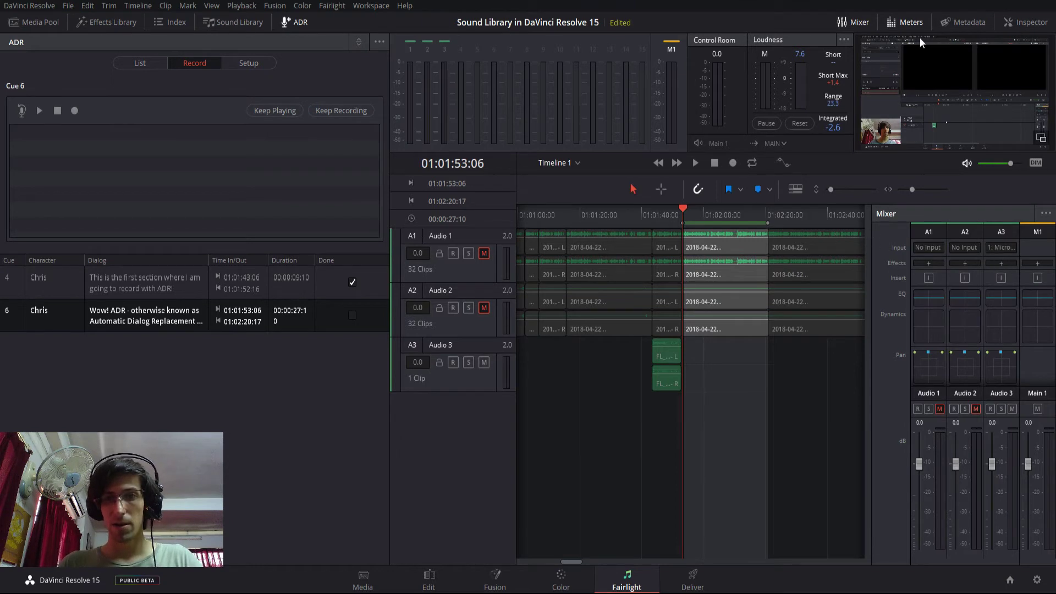
left_click(860, 22)
left_click(855, 23)
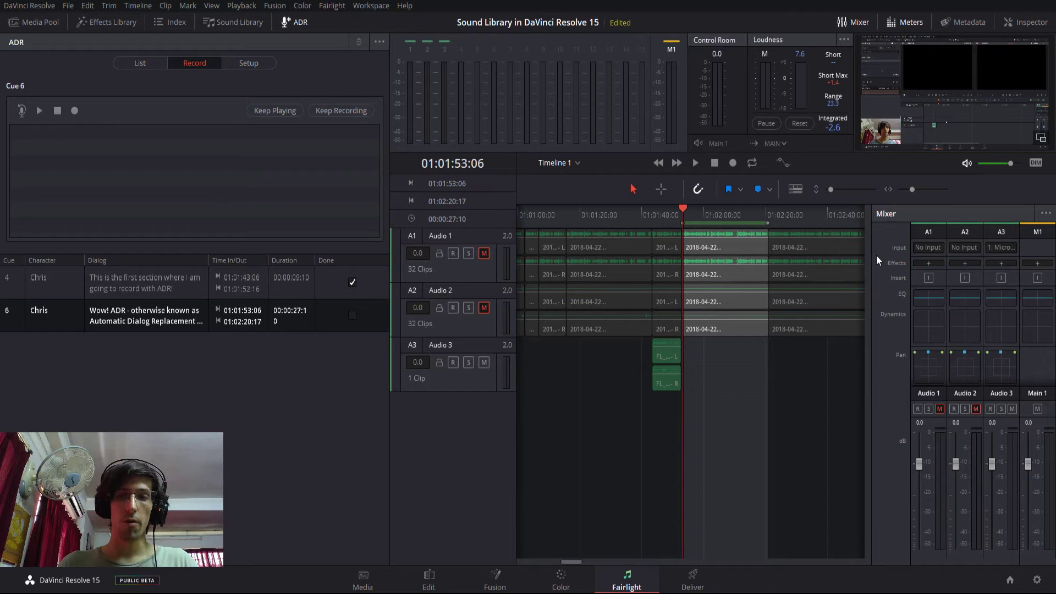
- Open Audio 3's input patching and select the microphone source feeding Audio 3-L and 3-R
left_click(1004, 247)
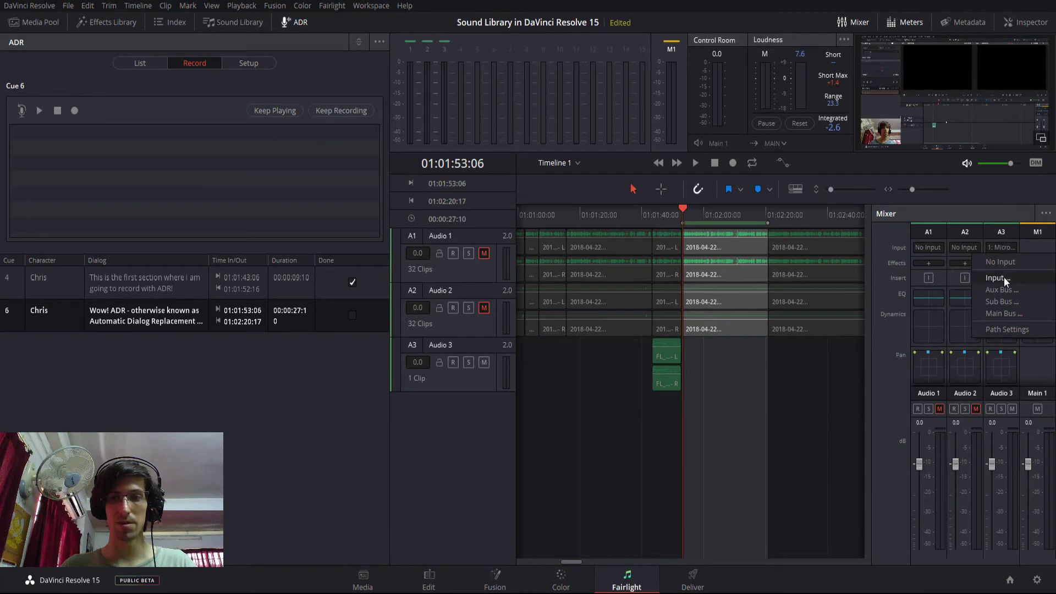
left_click(1003, 278)
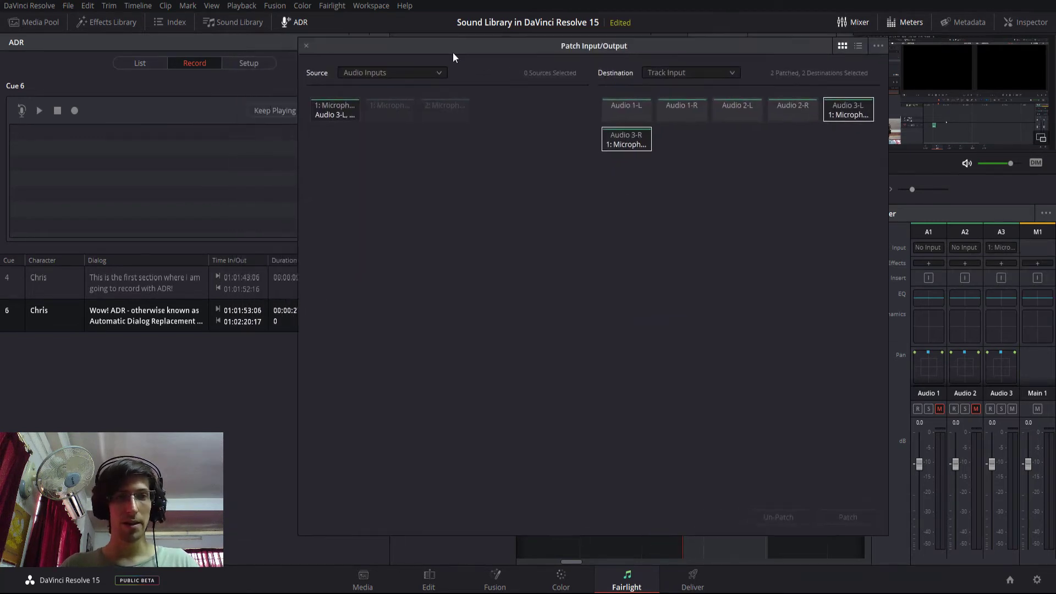
left_click(359, 106)
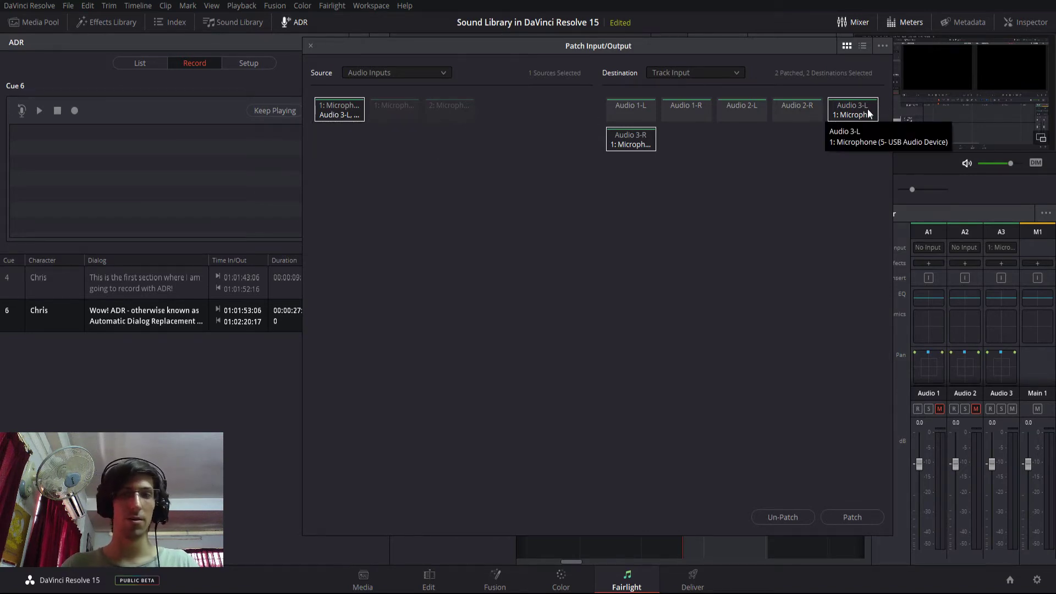
- Close the patch window and arm Audio 3 to record from the microphone
left_click(308, 47)
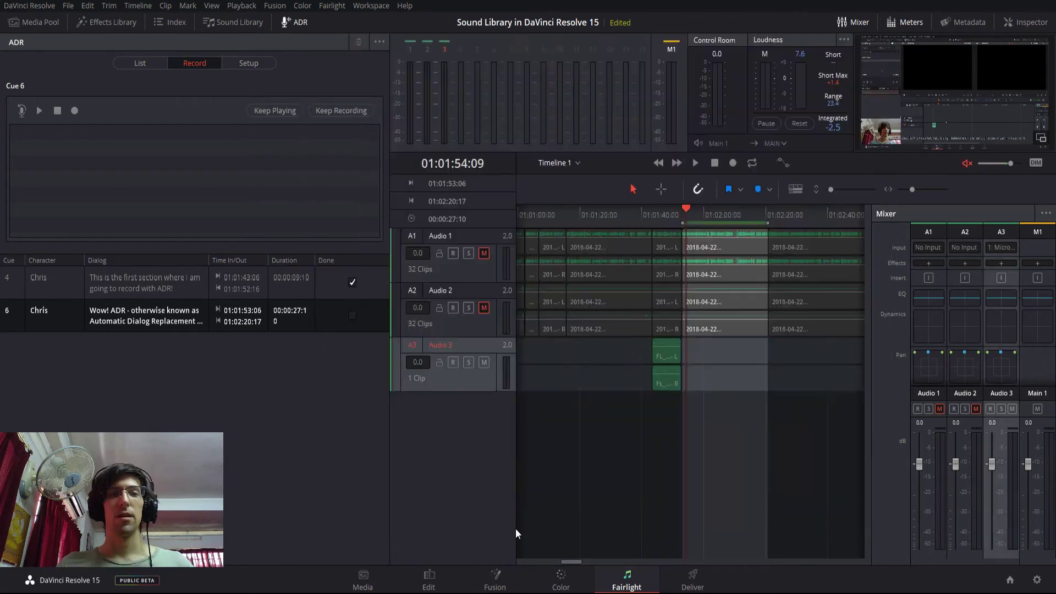
left_click(453, 362)
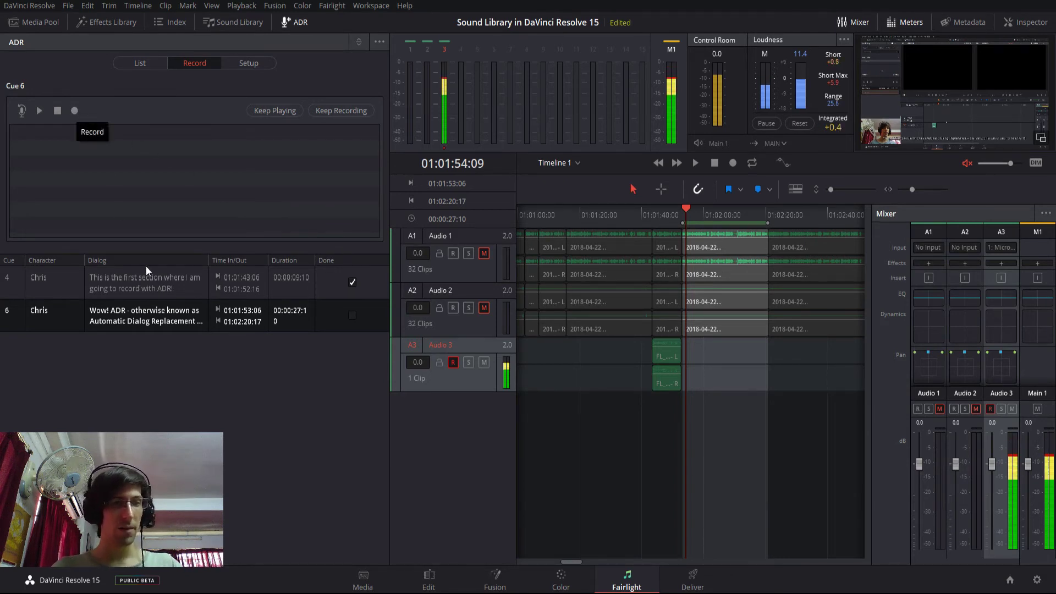
- Widen the Dialog column and record Take 1 of Cue 6 onto Audio 3
left_click_drag(208, 256, 299, 255)
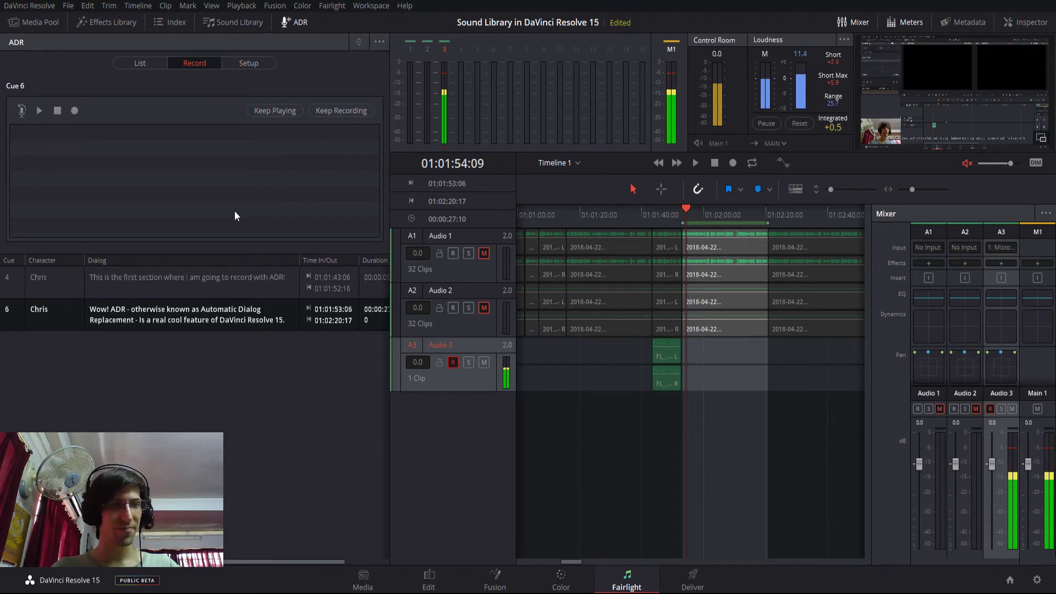
left_click(73, 109)
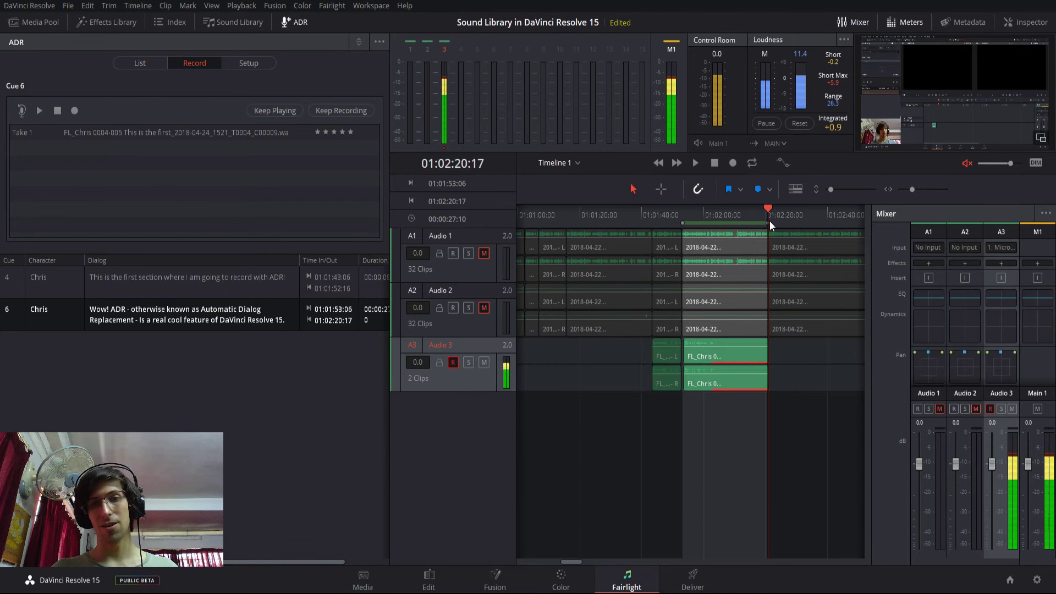
- Select Take 1, disarm Audio 3, unmute monitoring, and play back the cue 6 take
left_click(736, 357)
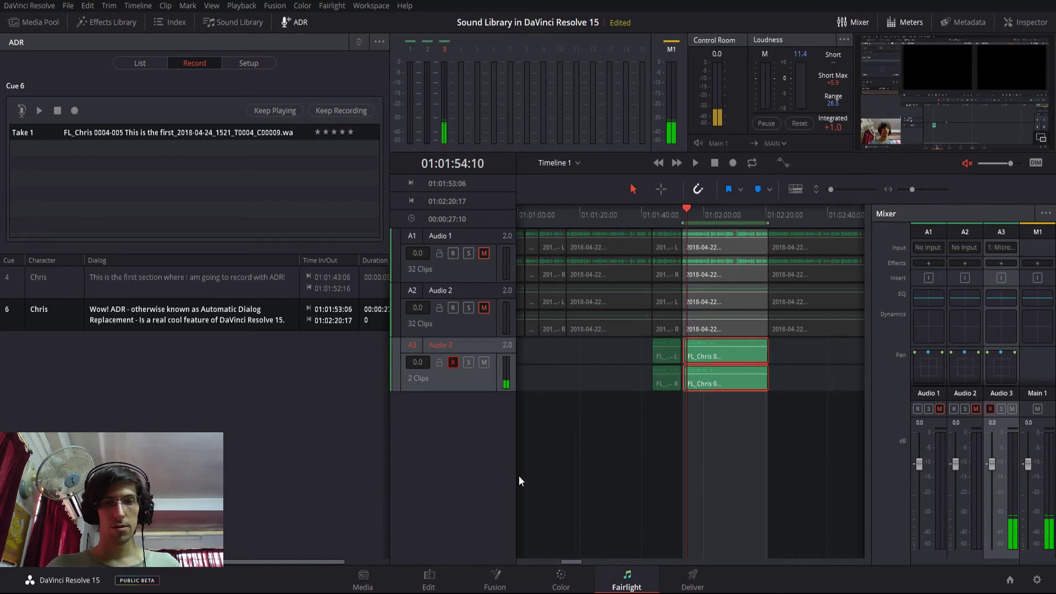
left_click(452, 361)
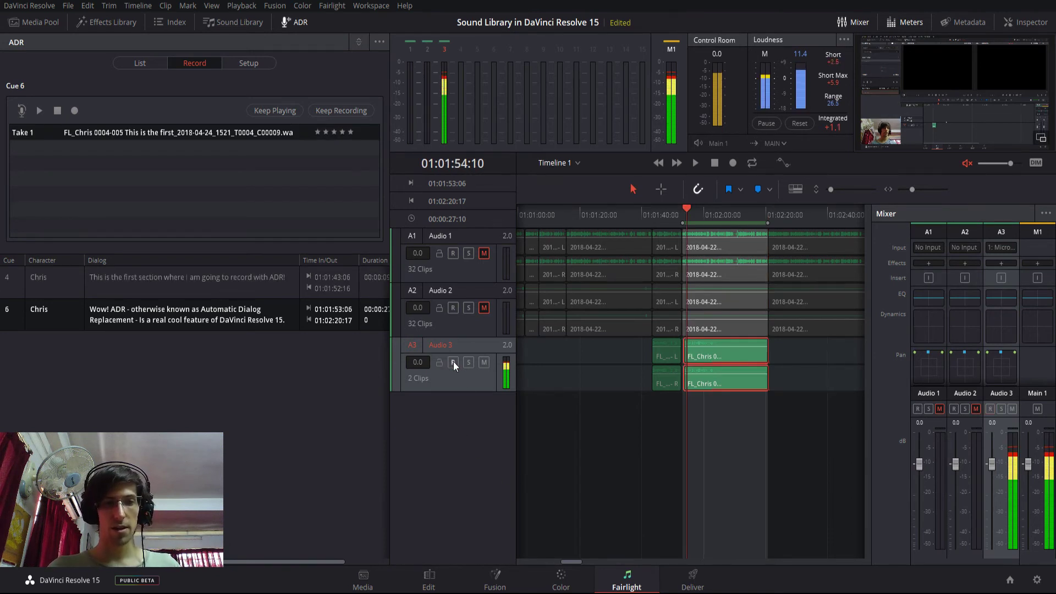
left_click(967, 165)
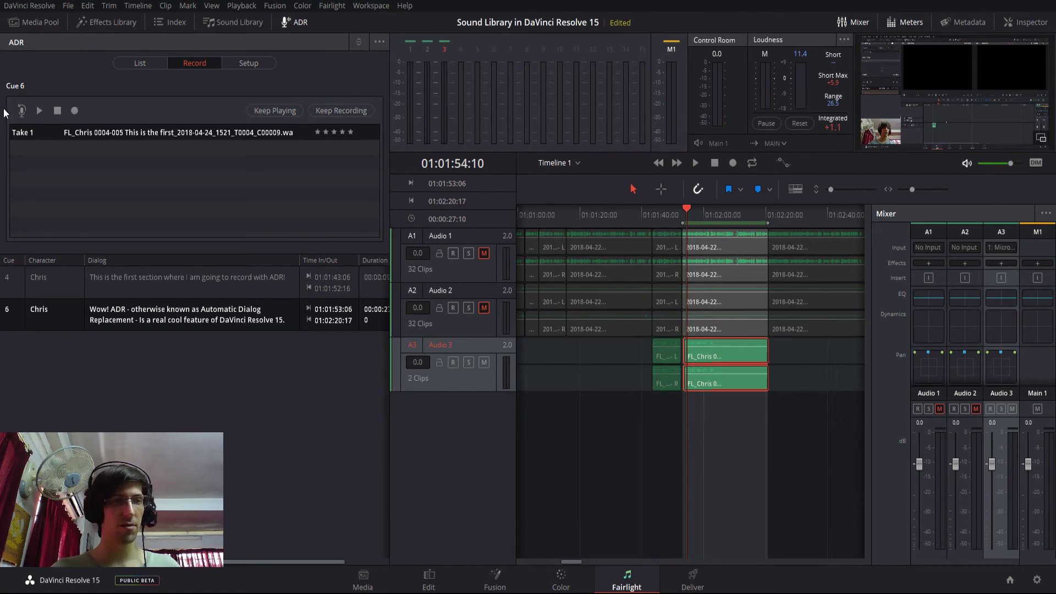
left_click(38, 110)
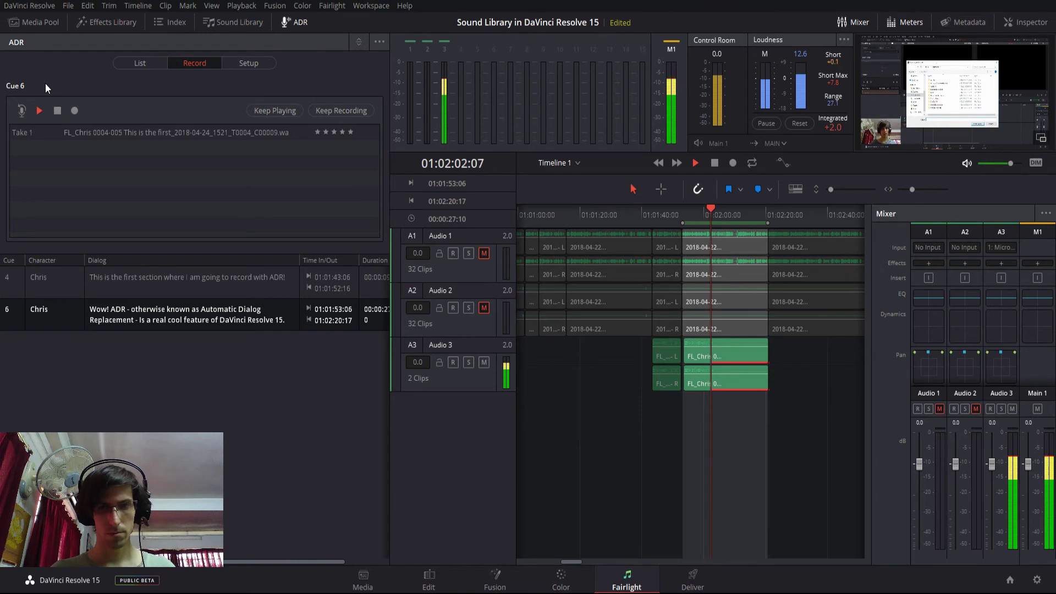
left_click(57, 111)
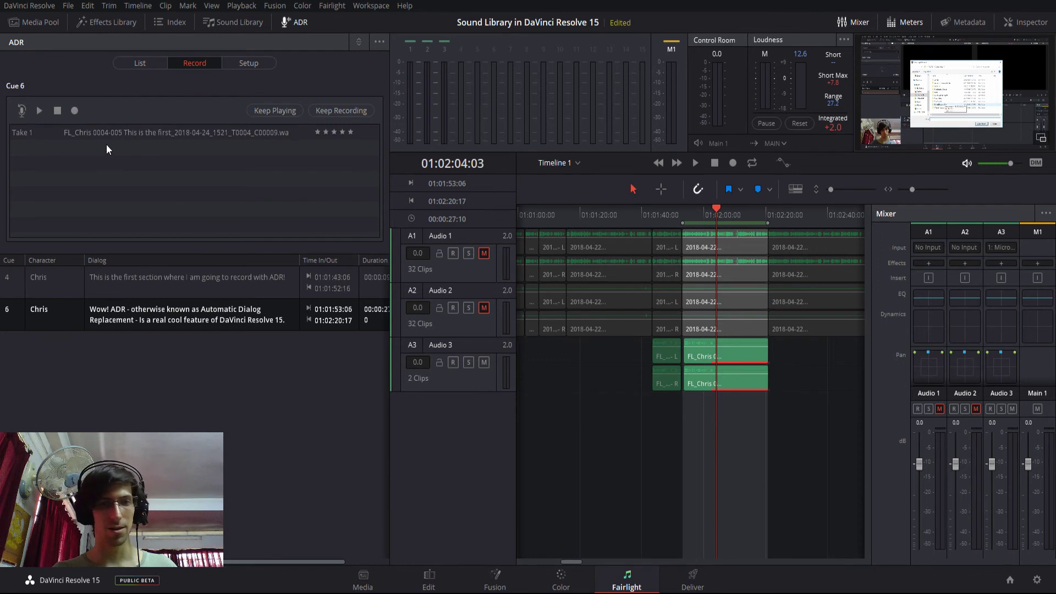
- Record Take 2 of cue 6 on Audio 3 with ADR Record
left_click(75, 110)
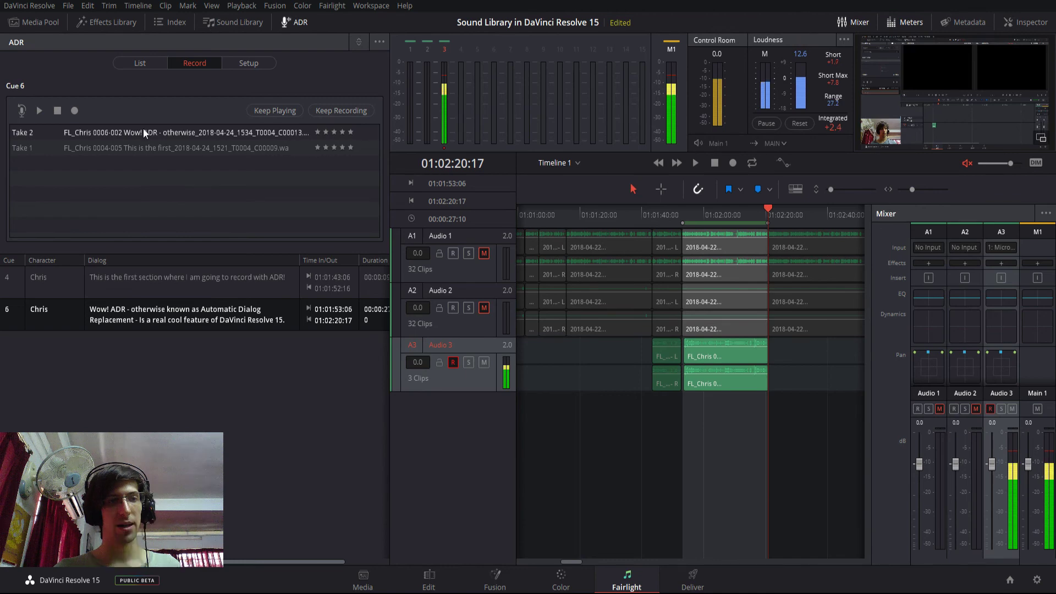
- Give Take 2 a four-star rating in cue 6's takes list
left_click(345, 132)
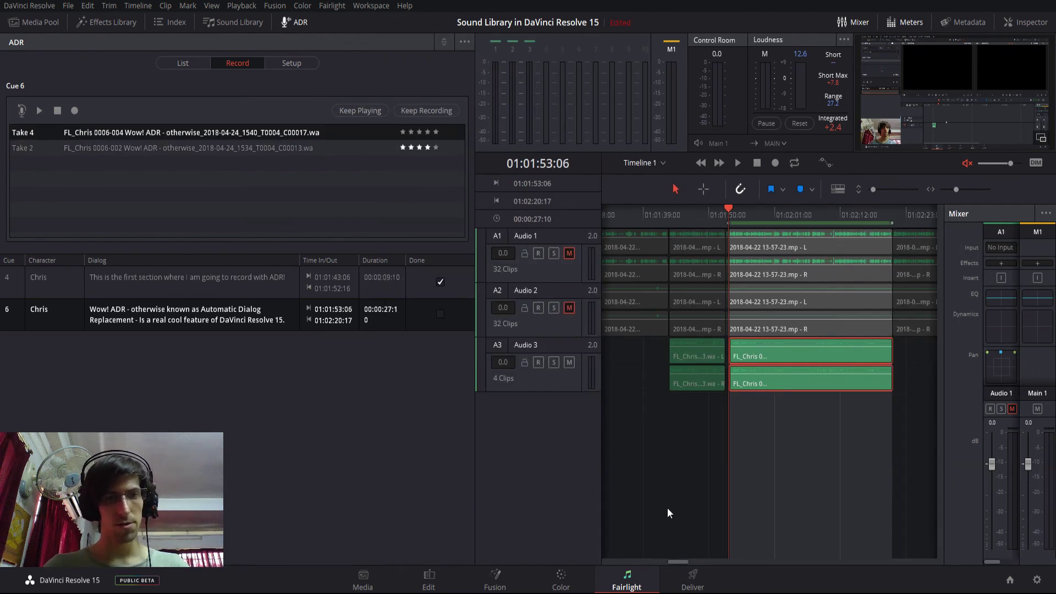
- Select the four-star Take 2 row in cue 6's takes list
left_click(151, 145)
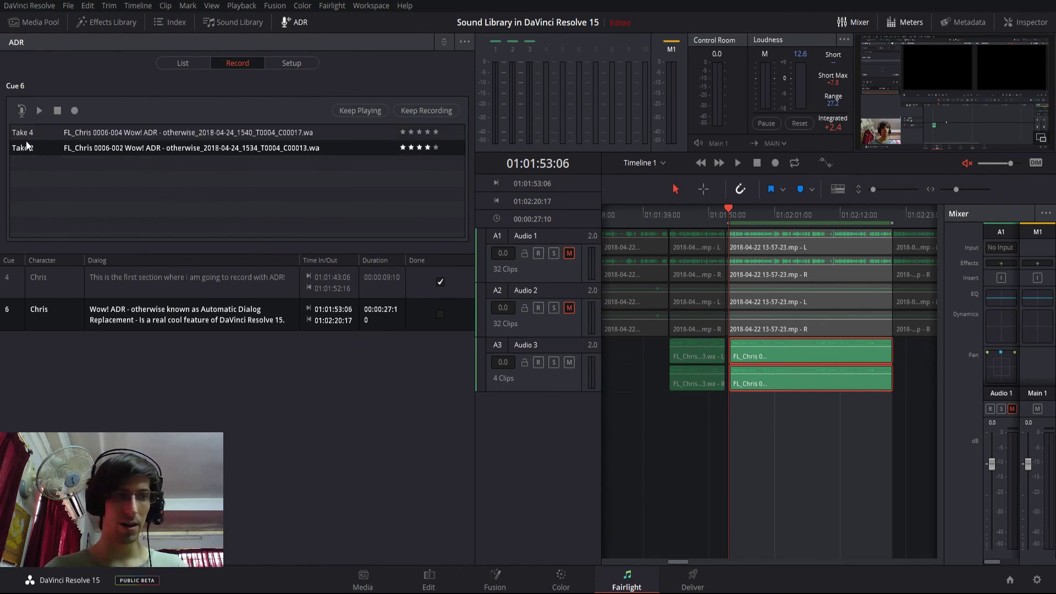